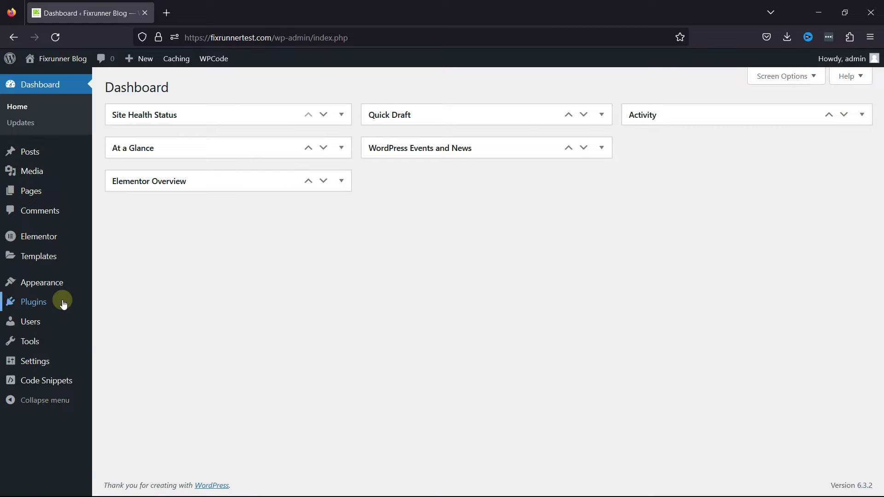
# - Go to Plugins > Add New and search the plugin directory for "bulk delete"
pyautogui.moveTo(34, 302)
pyautogui.click(141, 321)
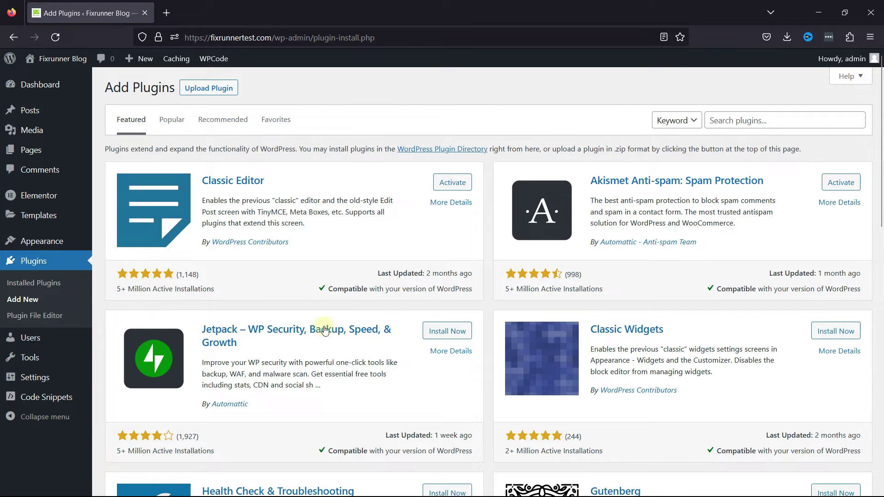
pyautogui.click(722, 119)
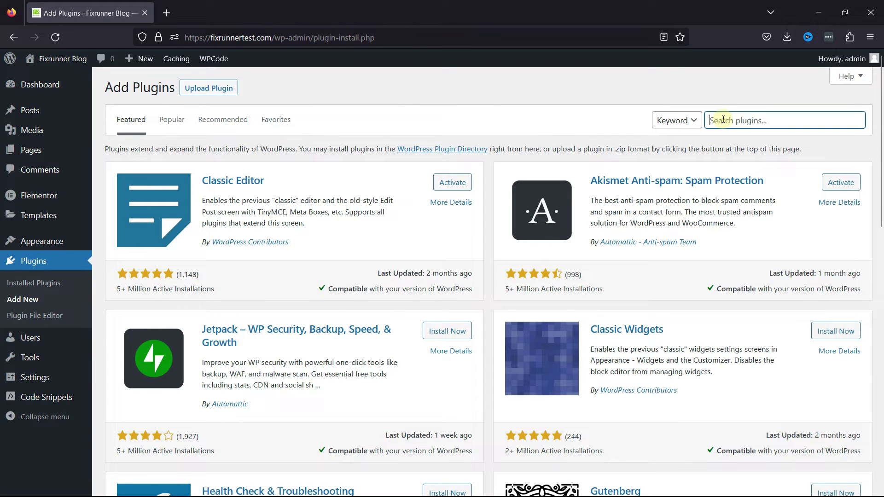
pyautogui.write('bulk de')
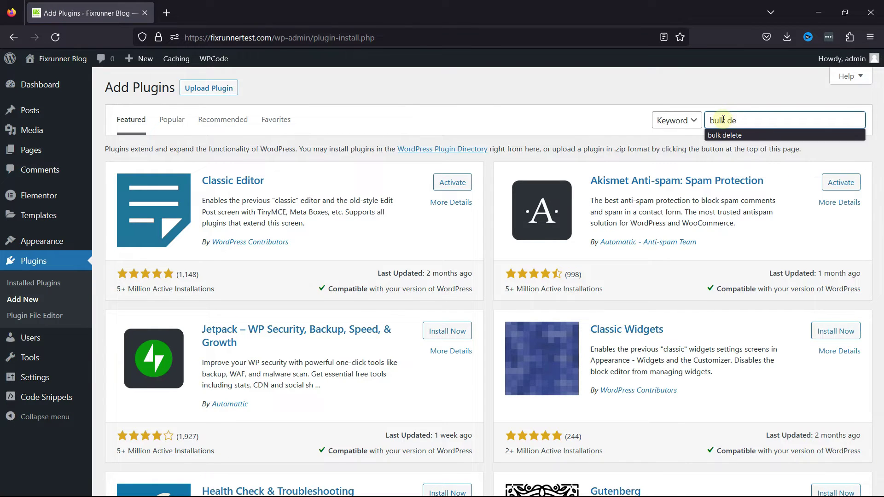
pyautogui.write('lete')
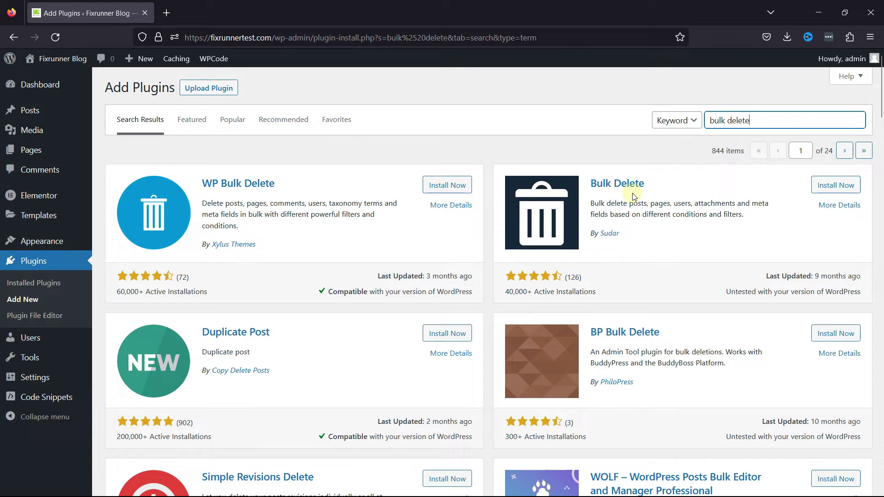
# - Install the Bulk Delete plugin from its search result card and activate it
pyautogui.click(832, 185)
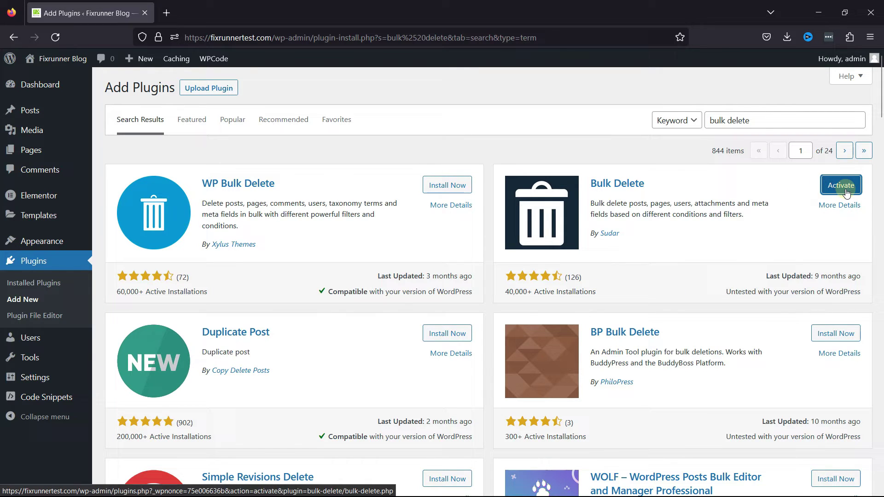
pyautogui.click(845, 194)
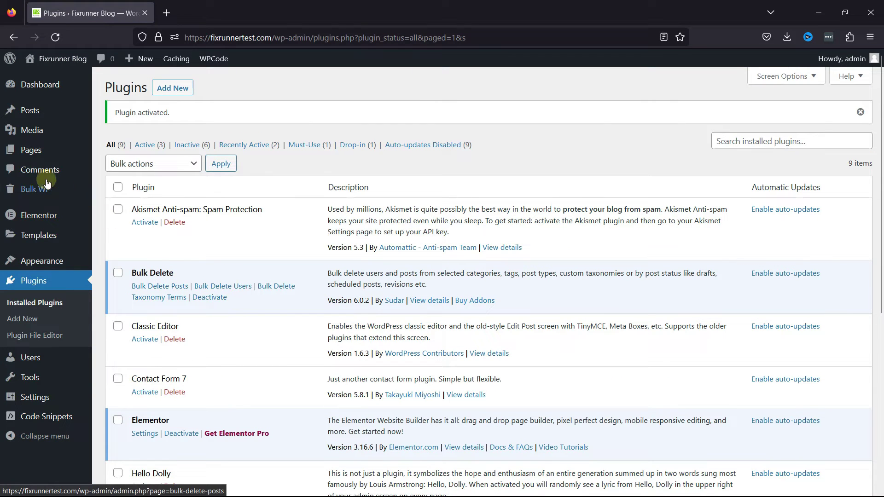
pyautogui.moveTo(34, 188)
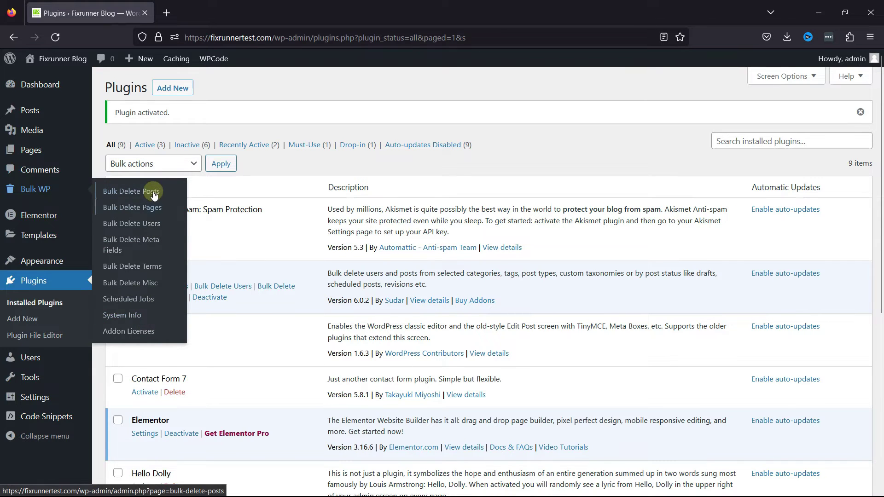
# - Go to Bulk WP > Bulk Delete Posts and read the unrecoverable-deletion warning
pyautogui.click(117, 198)
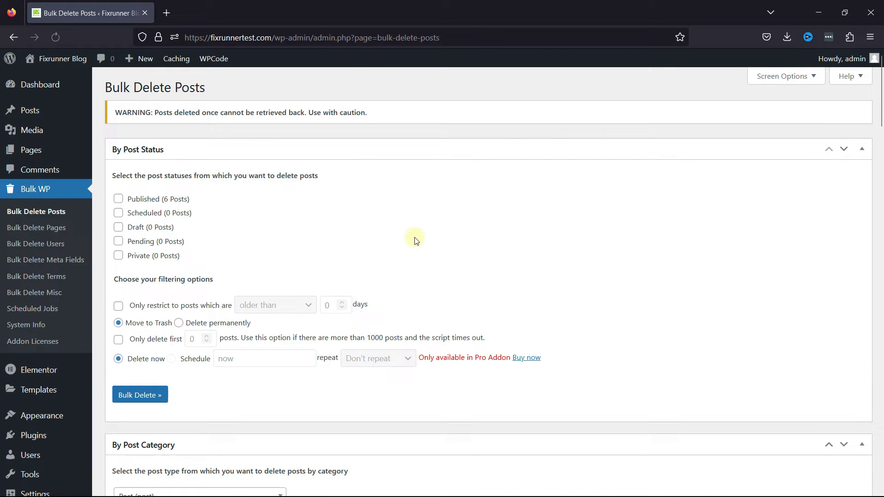
pyautogui.moveTo(116, 113); pyautogui.dragTo(370, 112)
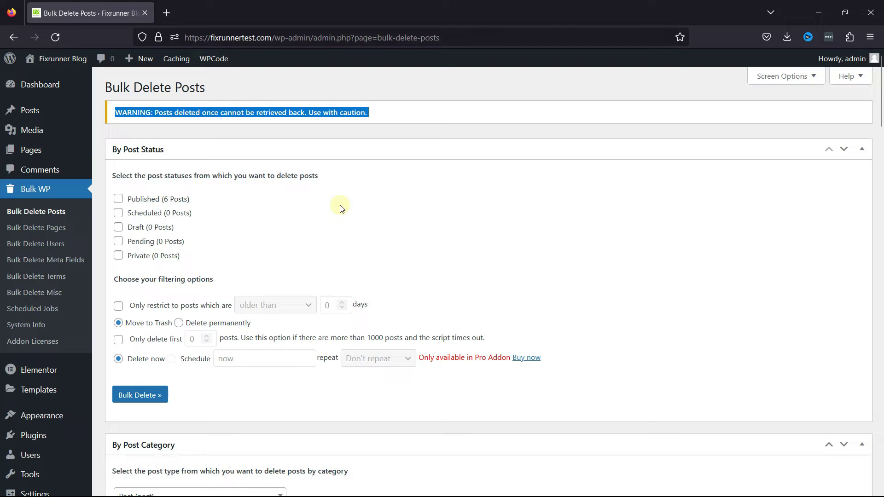
pyautogui.click(405, 186)
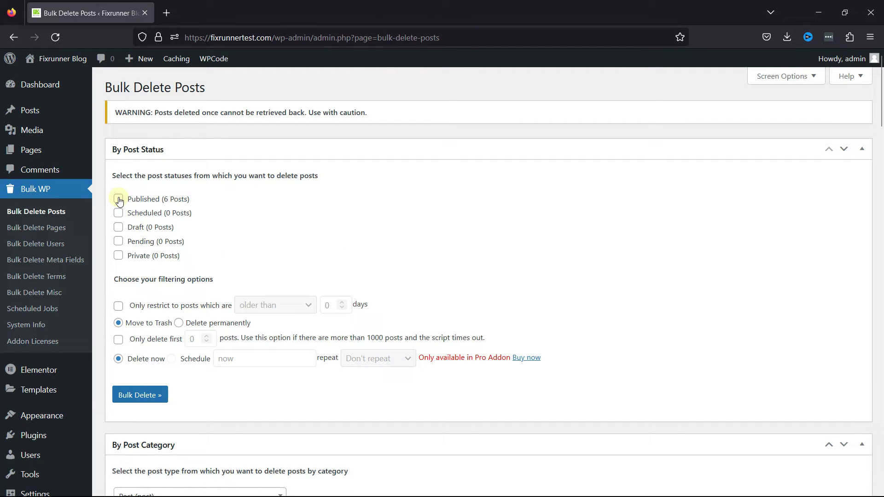
pyautogui.scroll(-3, 270, 328)
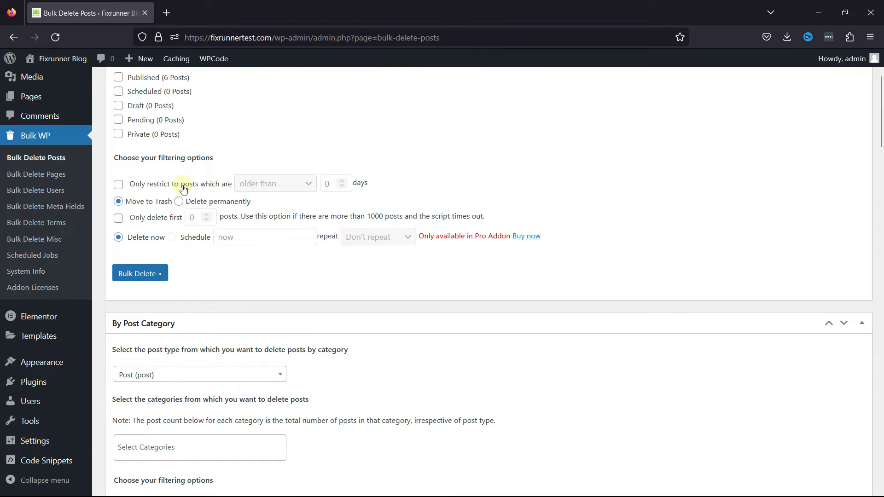
pyautogui.click(117, 184)
pyautogui.click(294, 184)
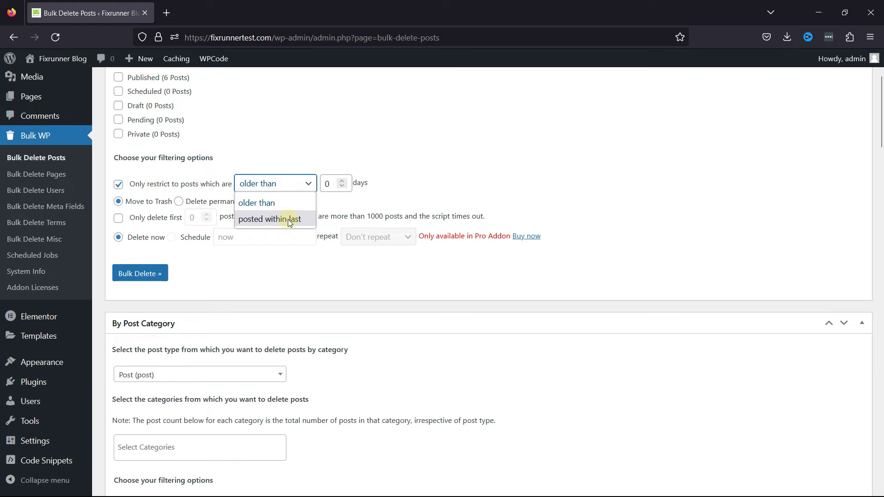
pyautogui.click(118, 184)
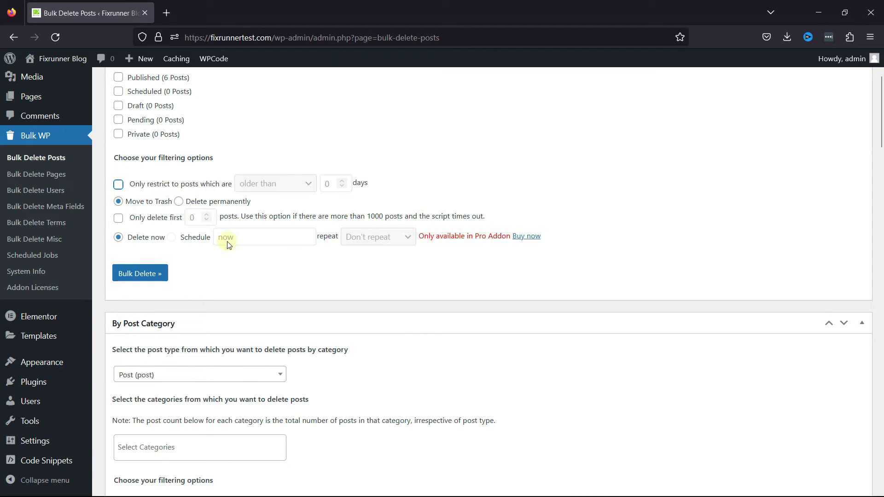
pyautogui.scroll(-3, 517, 258)
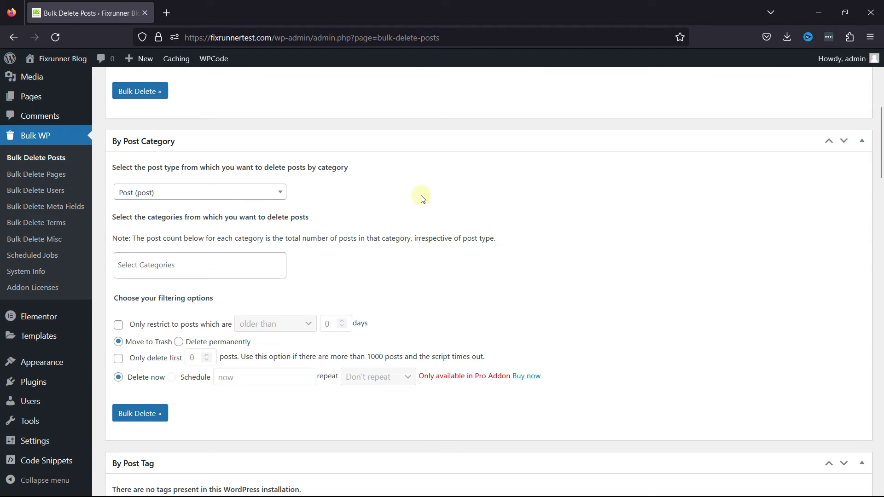
pyautogui.click(158, 199)
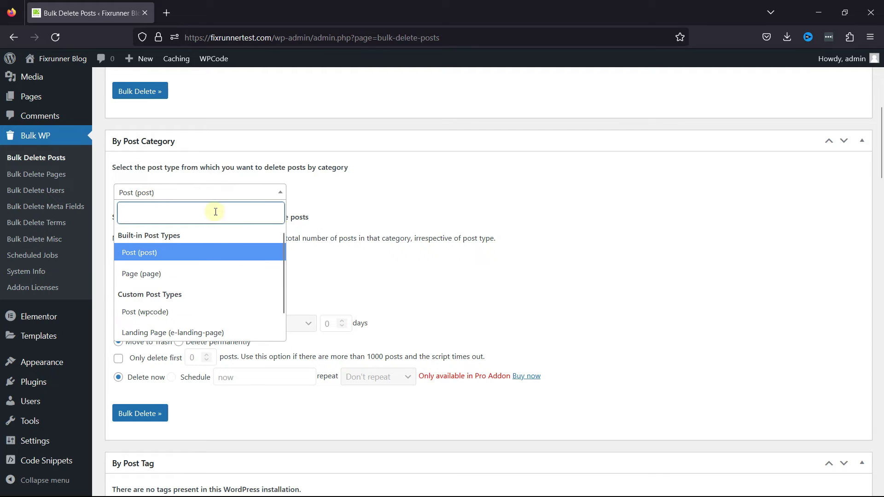
pyautogui.click(528, 220)
pyautogui.scroll(-6, 552, 251)
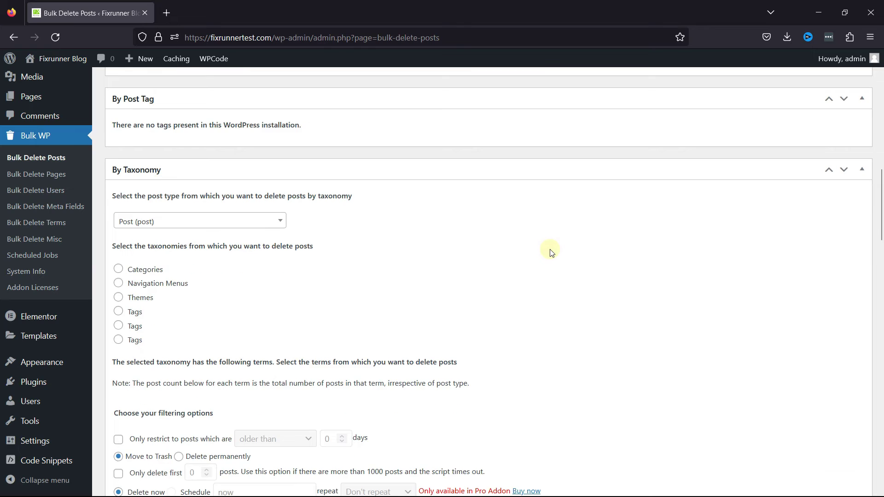
pyautogui.scroll(-3, 552, 252)
pyautogui.scroll(-2, 551, 254)
pyautogui.scroll(-4, 551, 254)
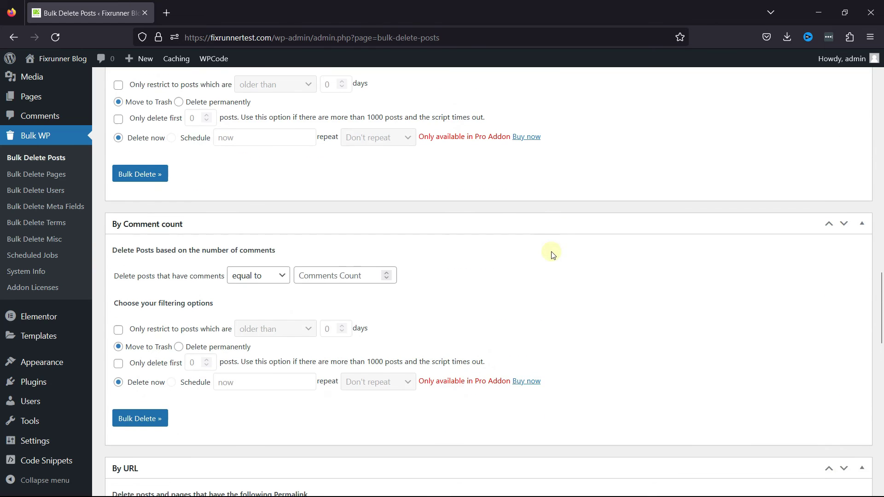
pyautogui.scroll(-2, 551, 254)
pyautogui.scroll(-3, 551, 254)
pyautogui.scroll(3, 552, 255)
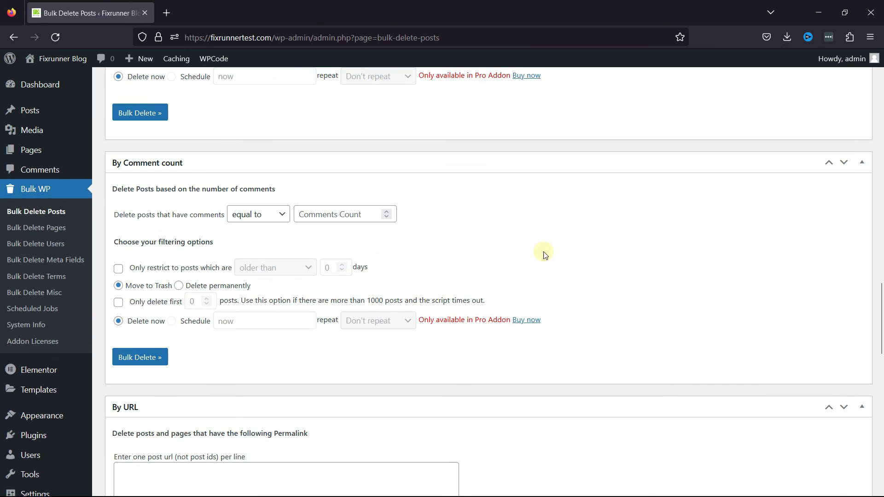
pyautogui.scroll(2, 542, 253)
pyautogui.scroll(6, 532, 249)
pyautogui.scroll(3, 529, 246)
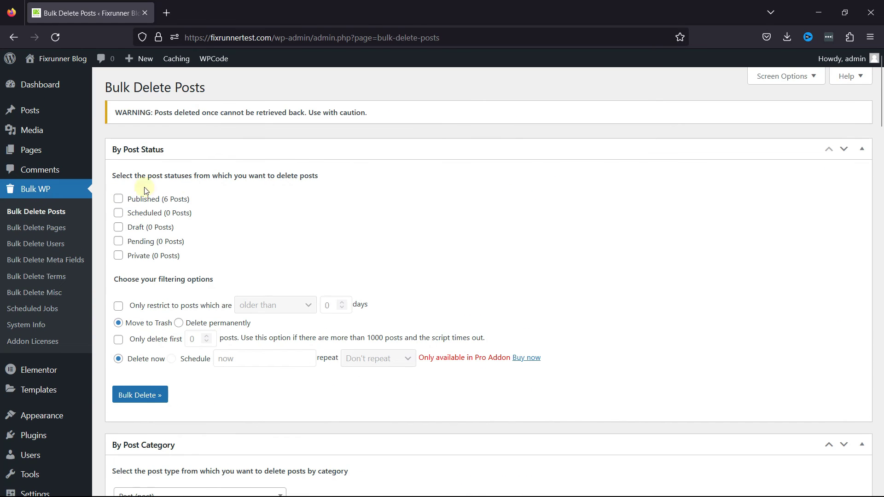
# - Check Published (6 Posts), run Bulk Delete, and cancel the confirmation prompt
pyautogui.click(119, 199)
pyautogui.click(139, 400)
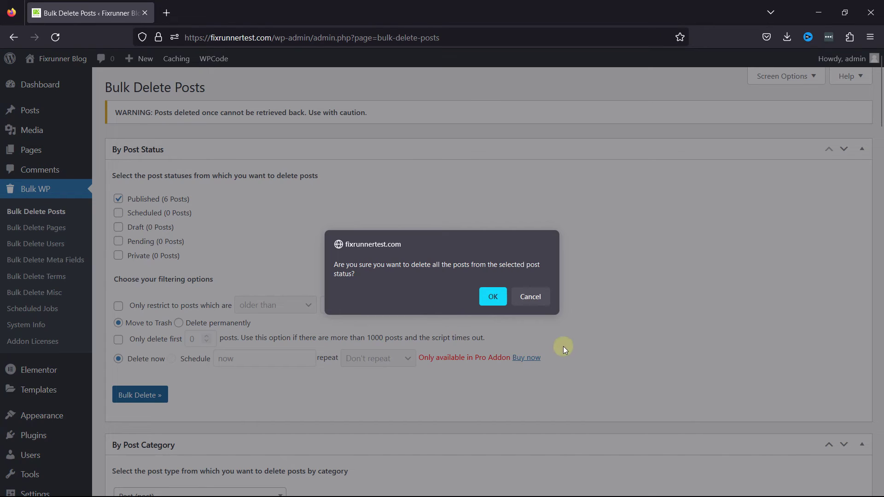
pyautogui.click(531, 297)
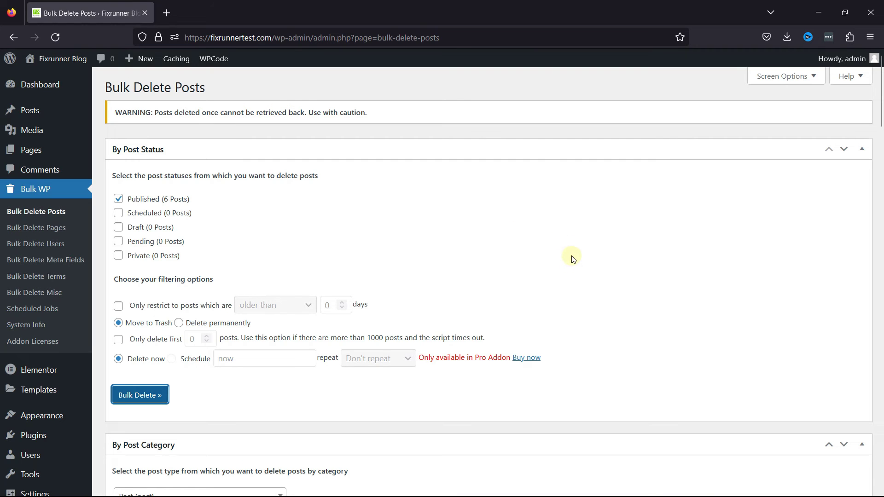